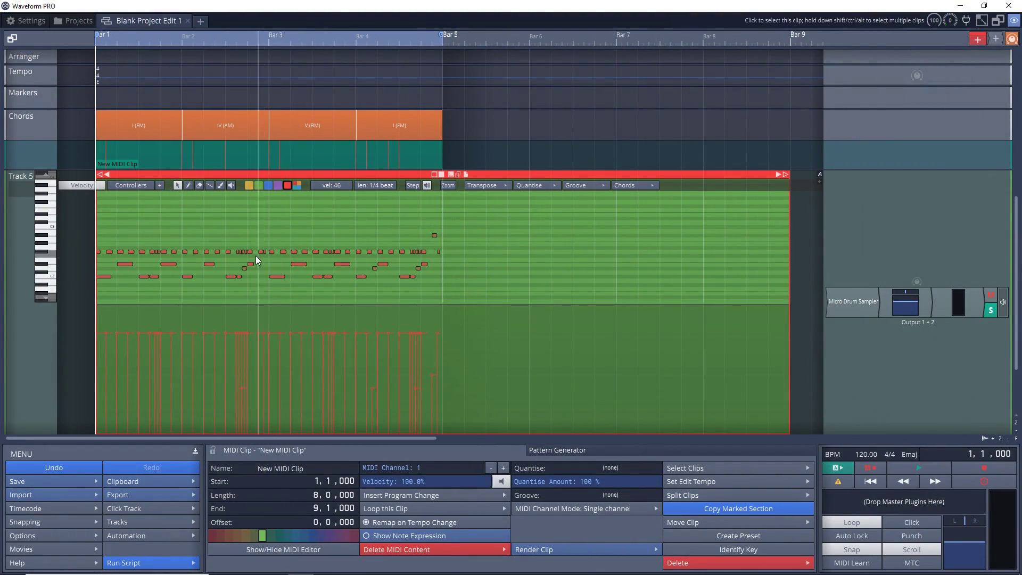
Open Track 5's Micro Drum Sampler plugin window to view its Micro 808 kit
{"action": "double_click", "coordinate": [840, 301]}
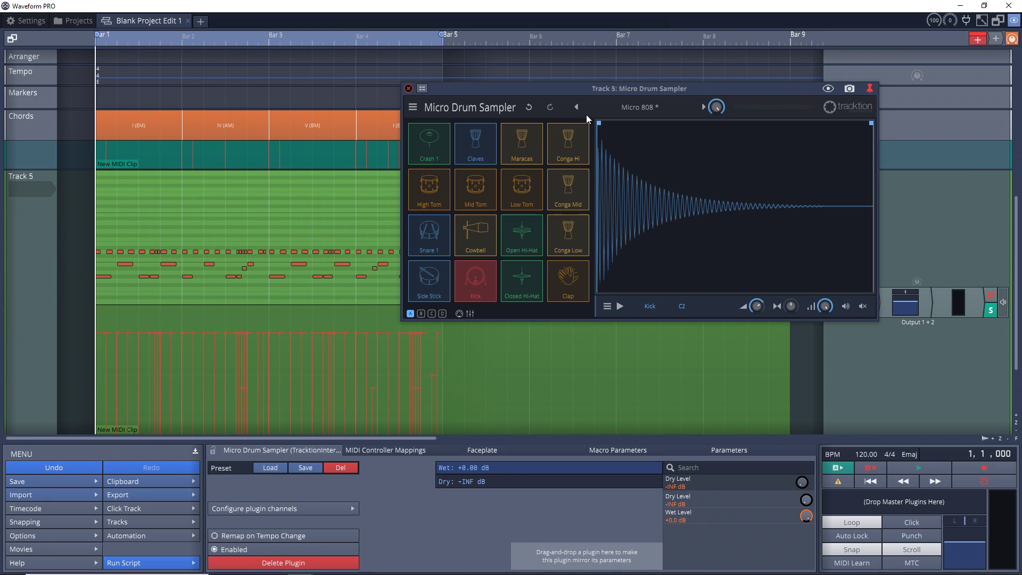
Close the sampler window, play the drum pattern back once, and select Track 5's MIDI clip
{"action": "left_click", "coordinate": [409, 88]}
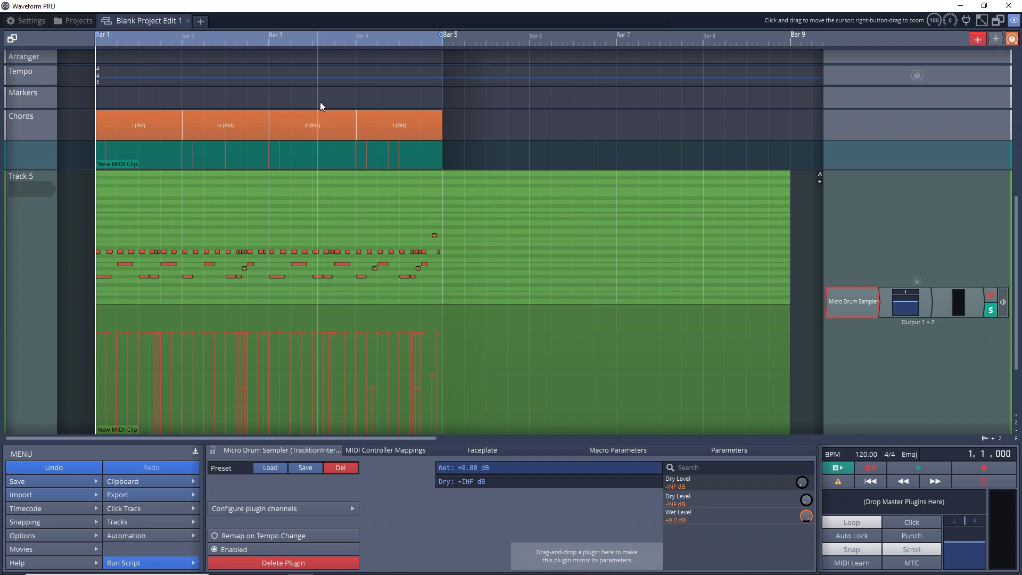
{"action": "key", "text": "space"}
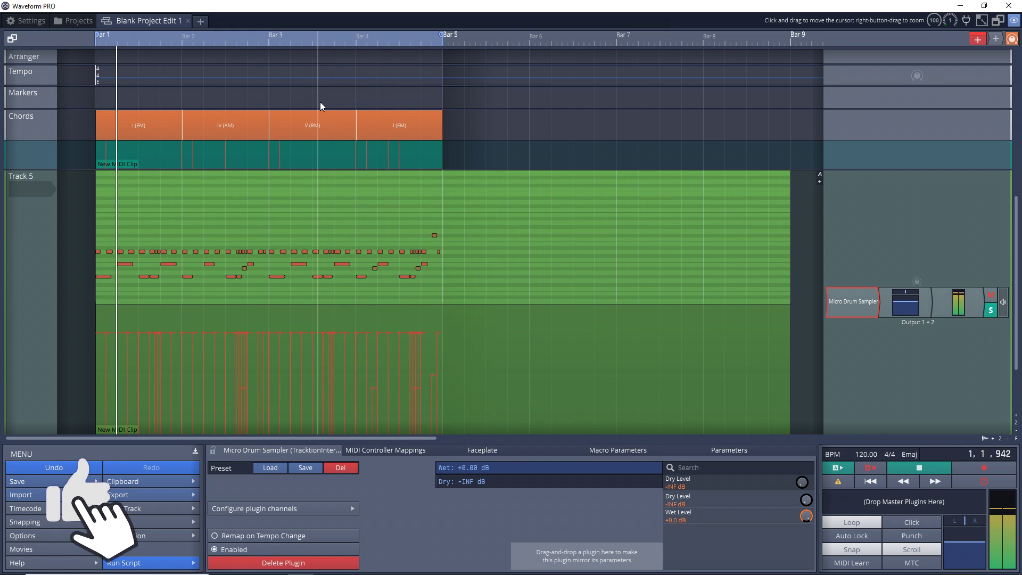
{"action": "key", "text": "space"}
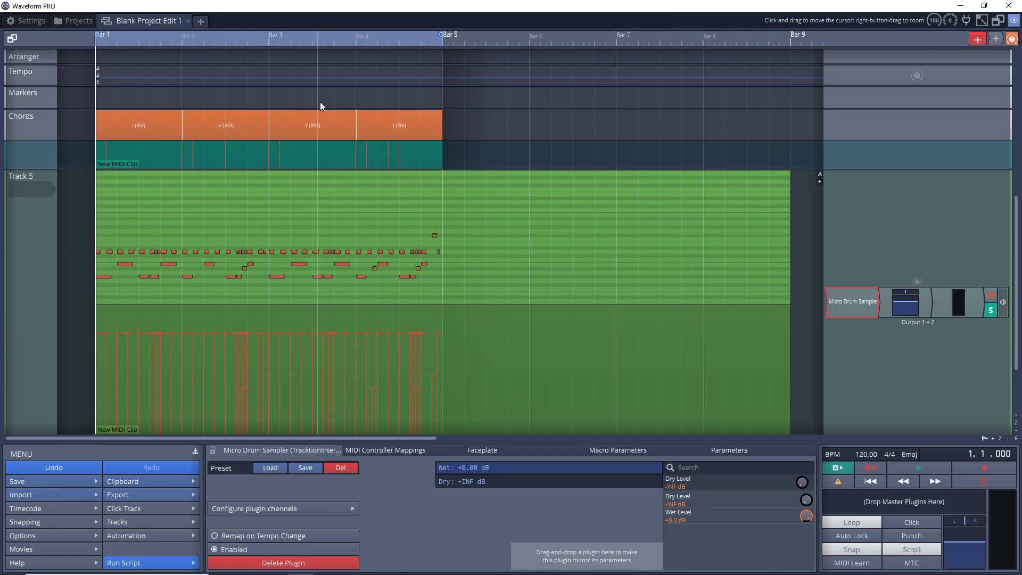
{"action": "left_click", "coordinate": [266, 178]}
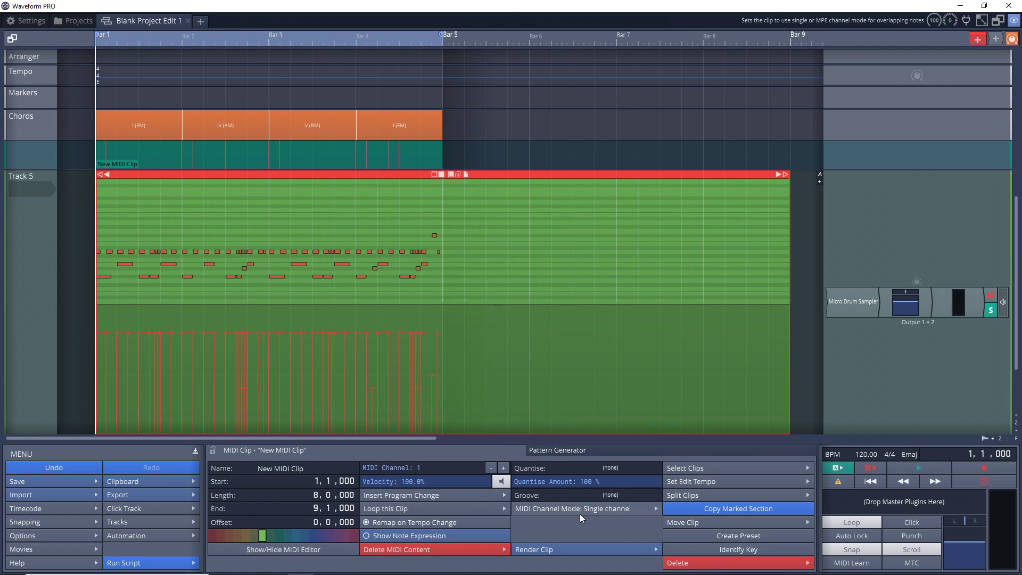
Choose Render Clip > 'Render the selected clip' for Track 5's drum MIDI clip
{"action": "left_click", "coordinate": [534, 550]}
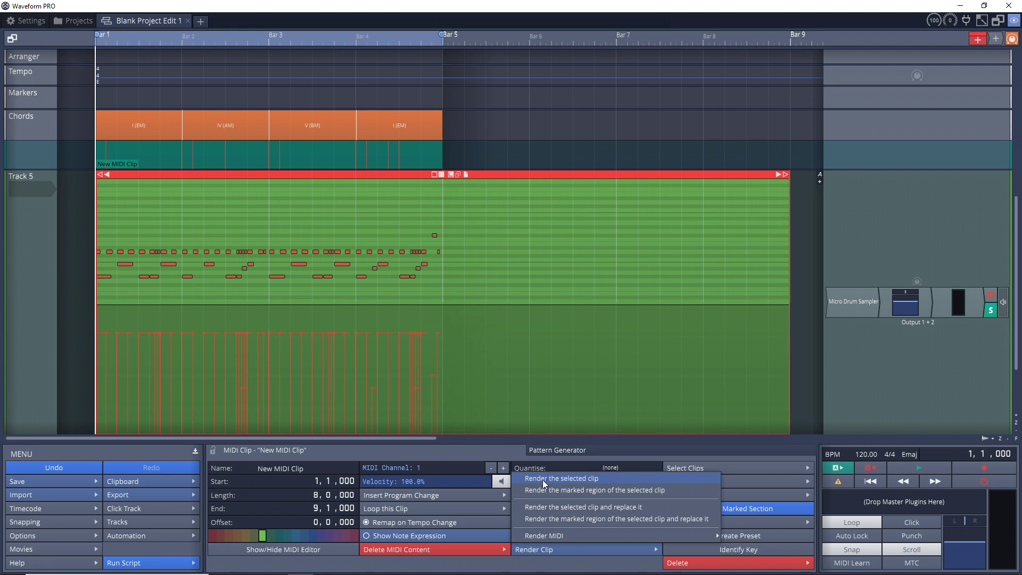
{"action": "left_click", "coordinate": [559, 478]}
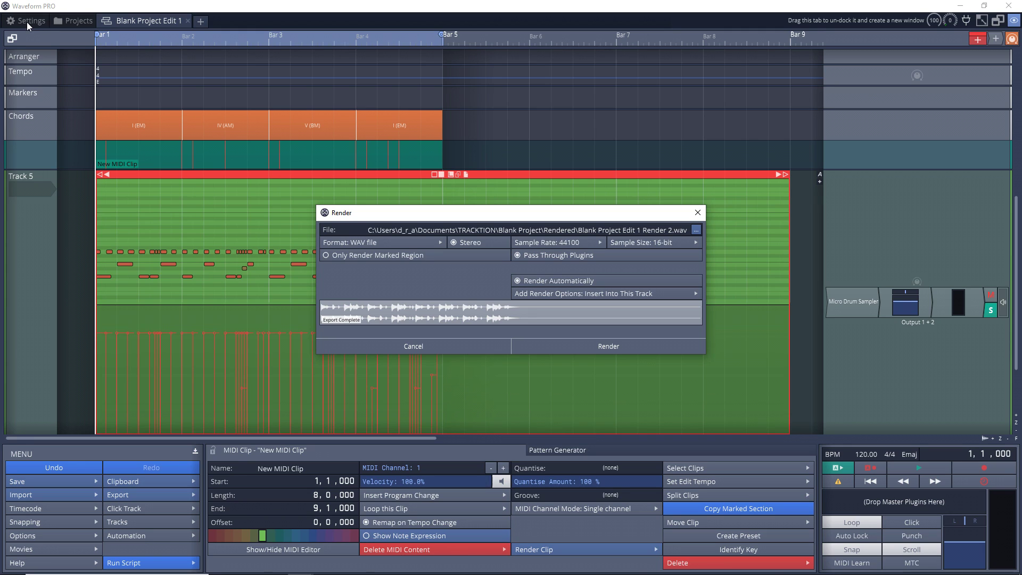
{"action": "left_click", "coordinate": [659, 242]}
Set the render sample size to 24-bit and the sample rate to 48000 Hz
{"action": "left_click", "coordinate": [629, 279]}
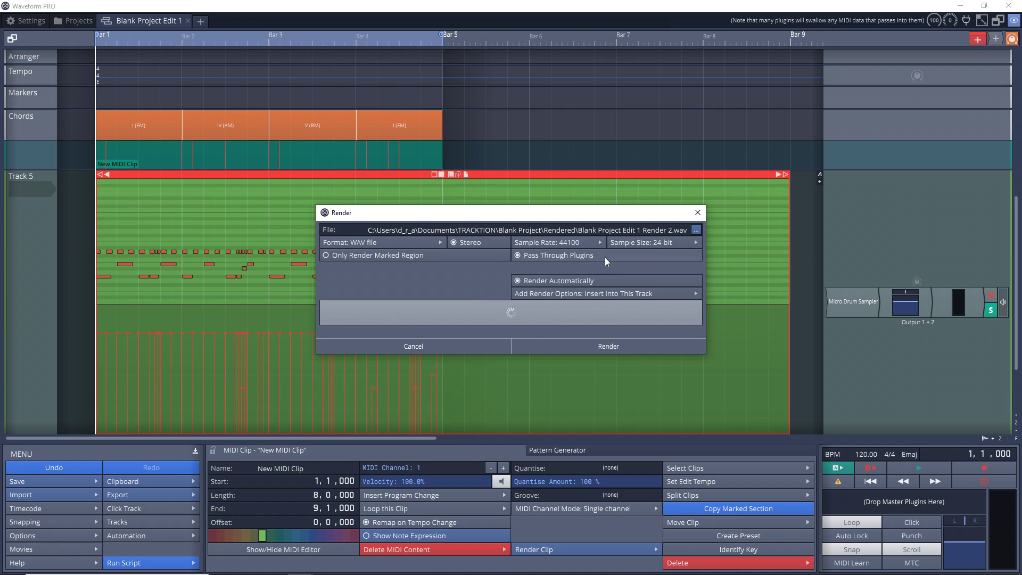
{"action": "left_click", "coordinate": [569, 242]}
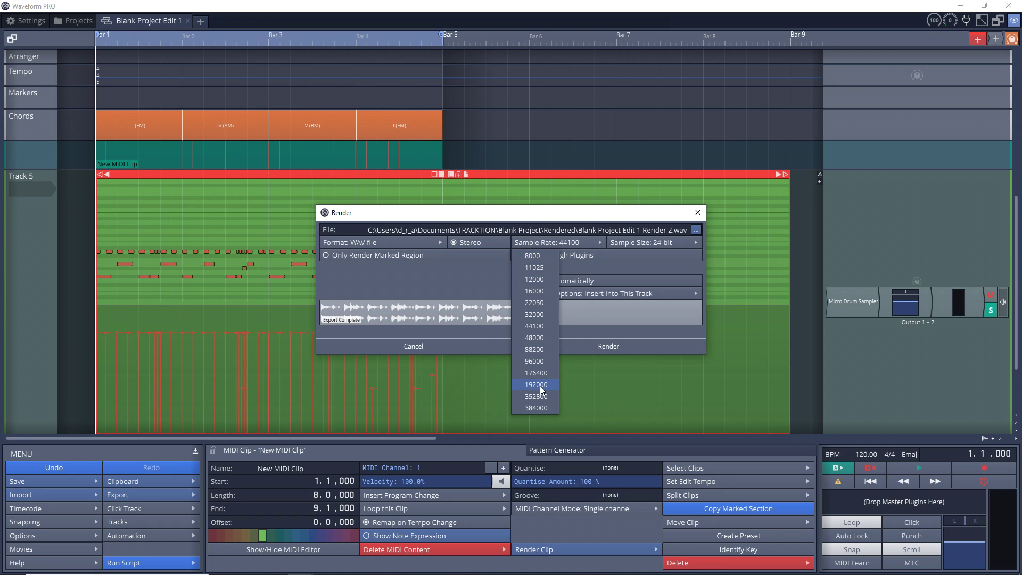
{"action": "left_click", "coordinate": [539, 338]}
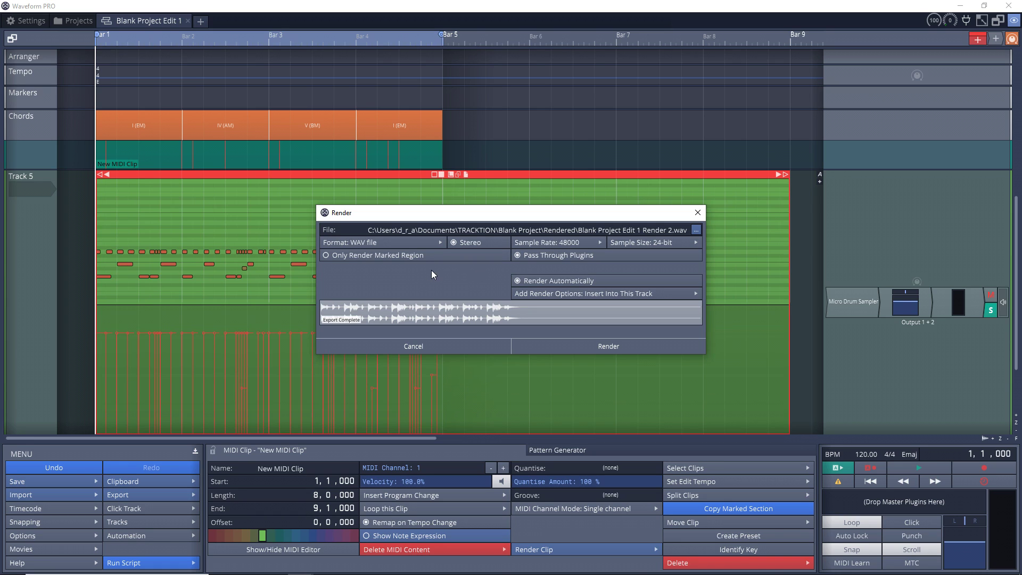
Check the output file location, keep it unchanged, and render the clip to stereo audio
{"action": "left_click", "coordinate": [696, 231]}
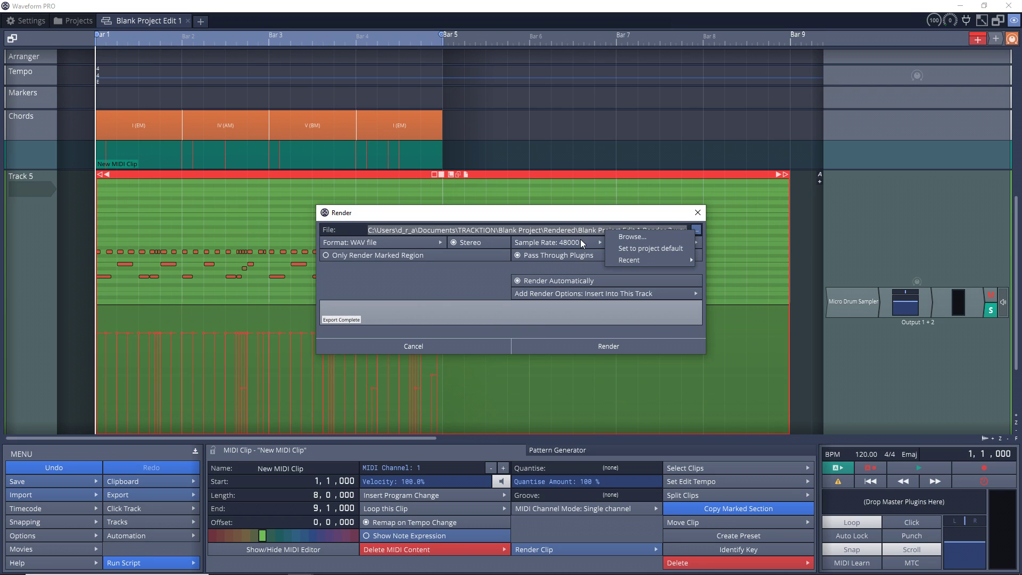
{"action": "left_click", "coordinate": [651, 237]}
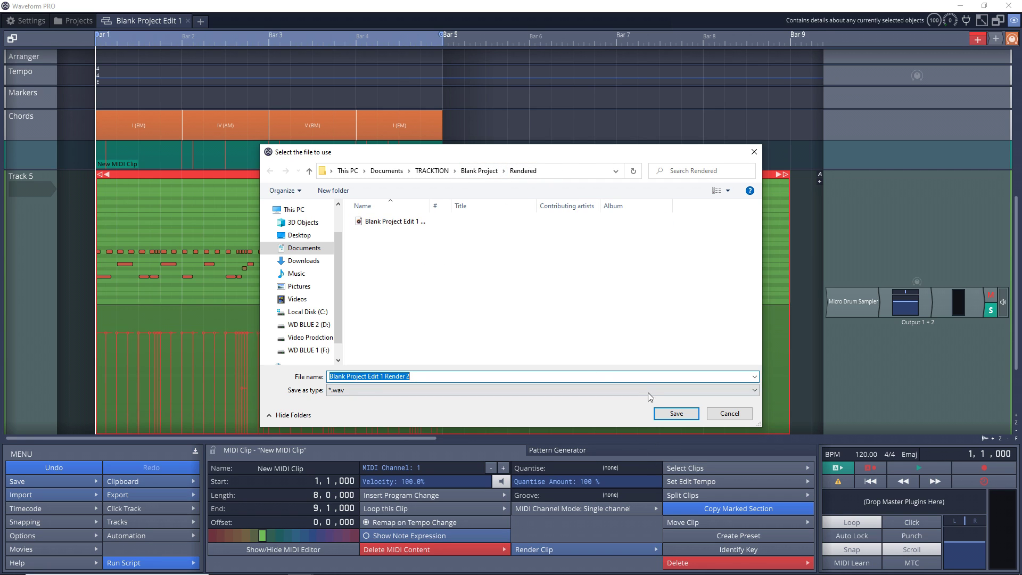
{"action": "left_click", "coordinate": [730, 414]}
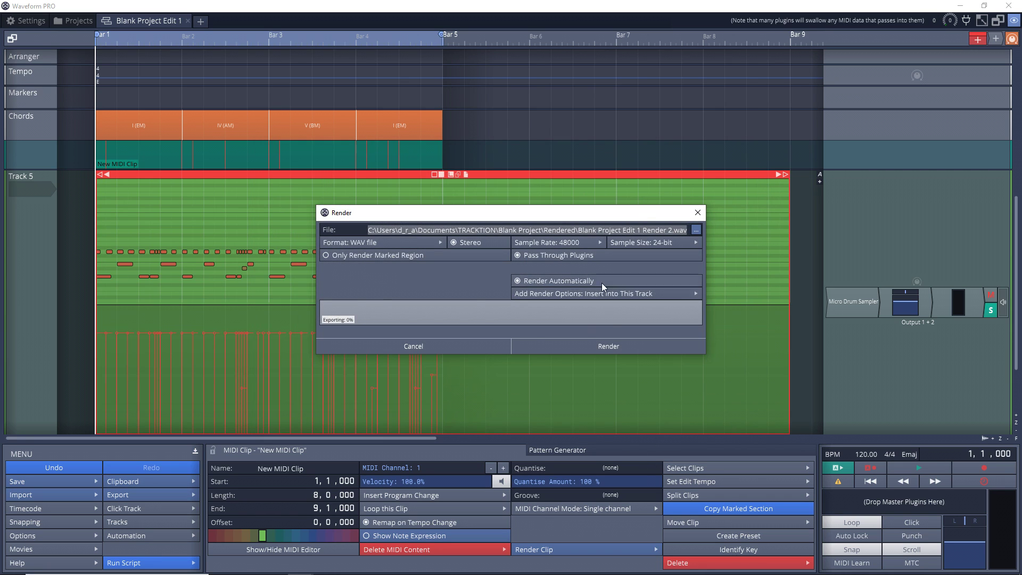
{"action": "left_click", "coordinate": [597, 346]}
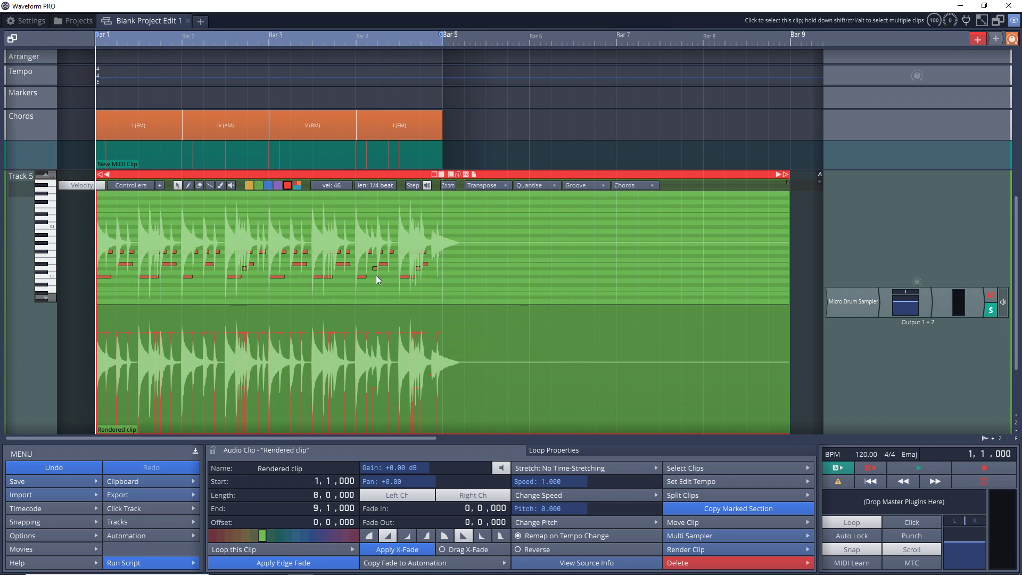
Collapse Track 5 and move the rendered audio clip down to Track 7
{"action": "left_click", "coordinate": [11, 329]}
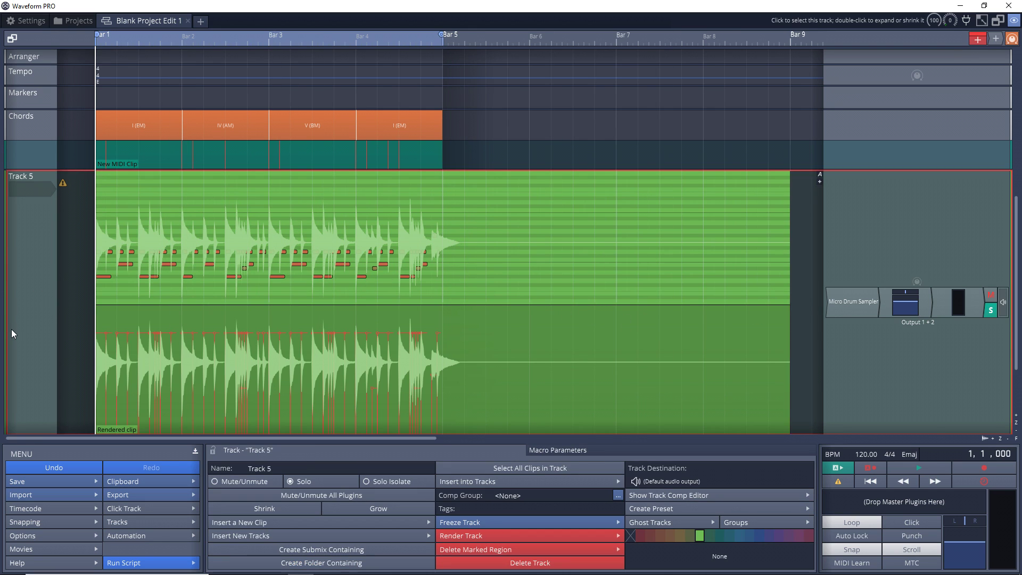
{"action": "left_click", "coordinate": [11, 328]}
{"action": "left_click_drag", "start_coordinate": [171, 306], "coordinate": [204, 366]}
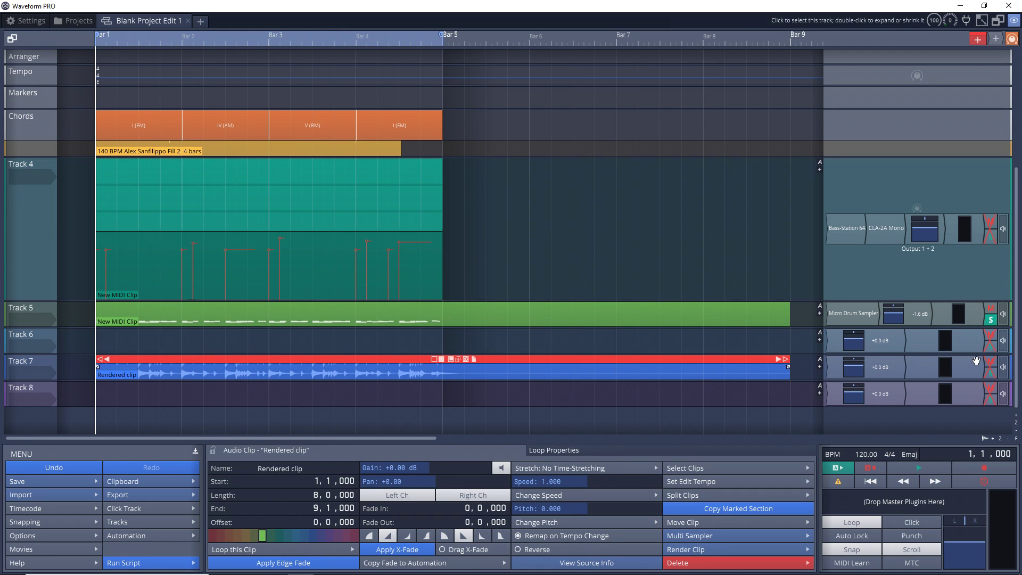
Play back the rendered clip on Track 7, then select Track 5's drum MIDI clip
{"action": "left_click", "coordinate": [386, 376]}
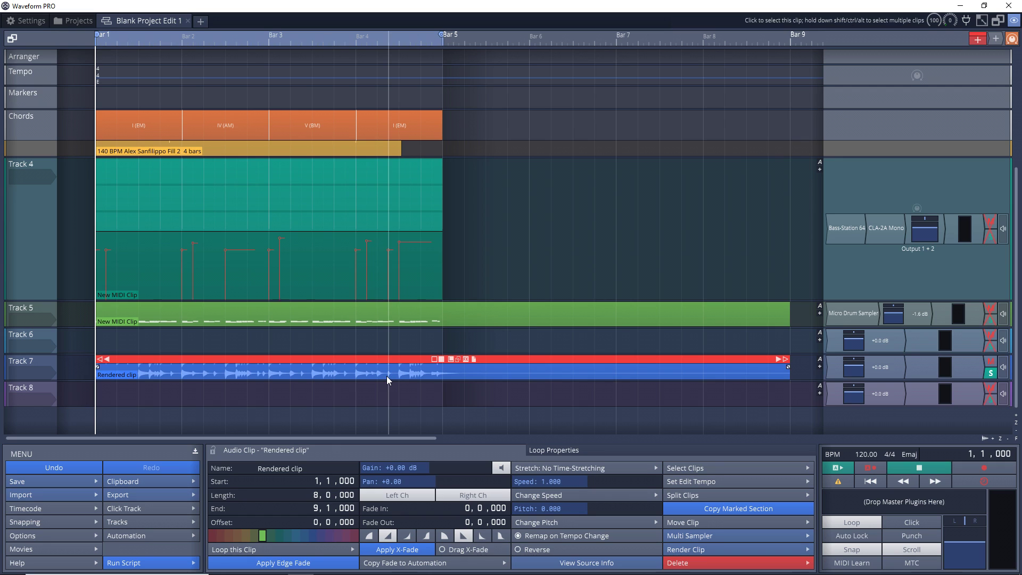
{"action": "key", "text": "space"}
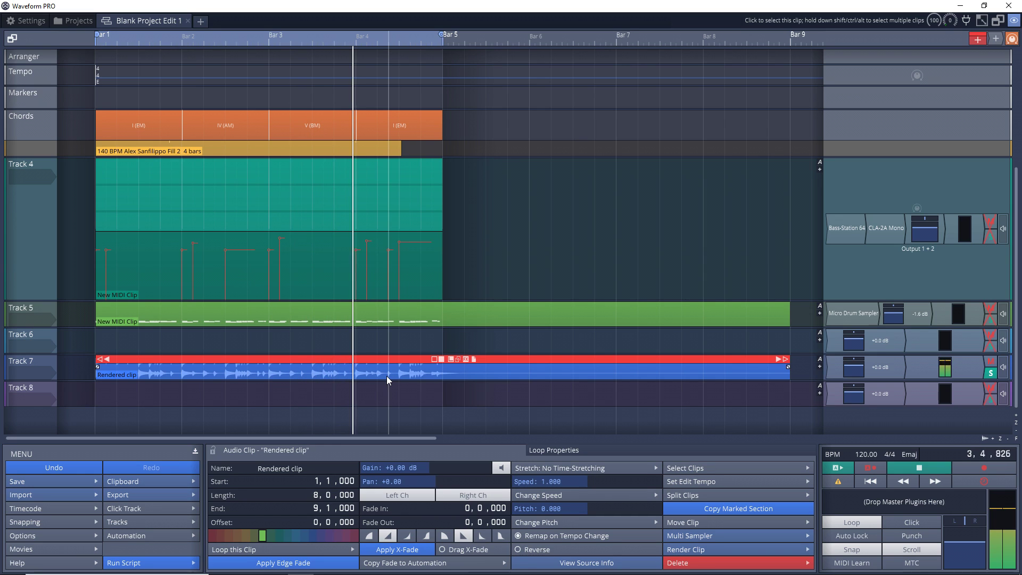
{"action": "key", "text": "space"}
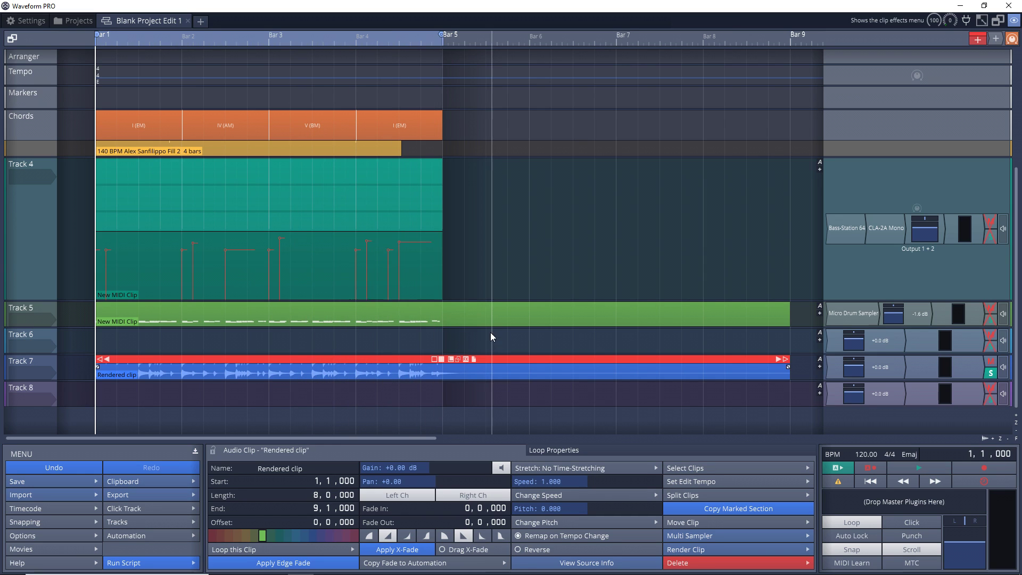
{"action": "left_click", "coordinate": [484, 313]}
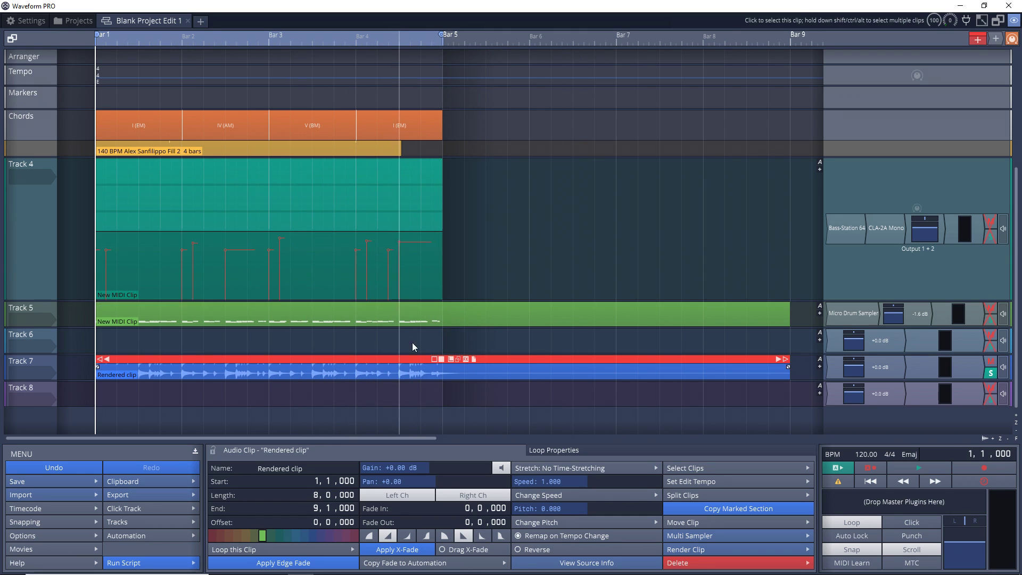
{"action": "left_click", "coordinate": [385, 319]}
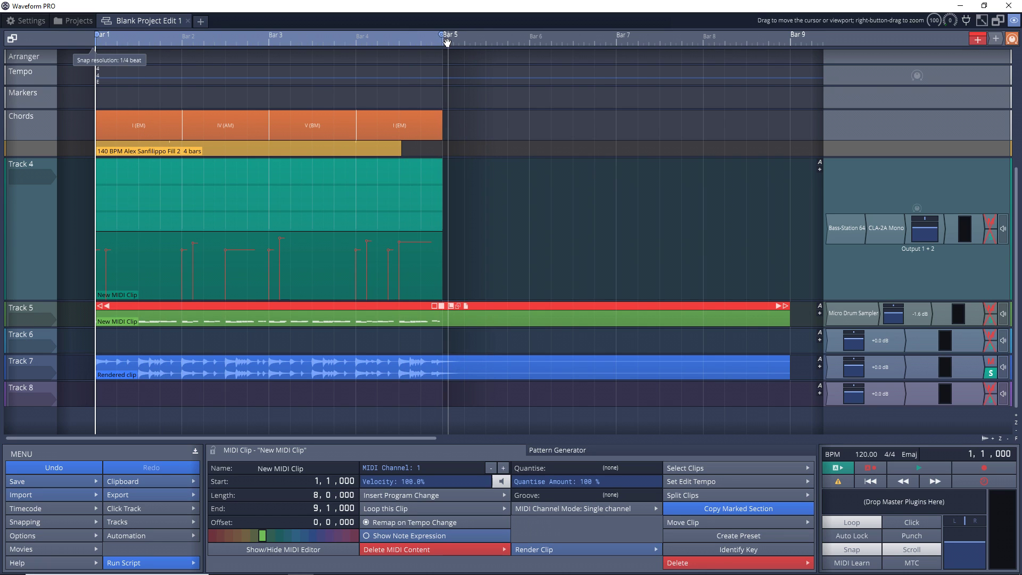
{"action": "left_click", "coordinate": [618, 553]}
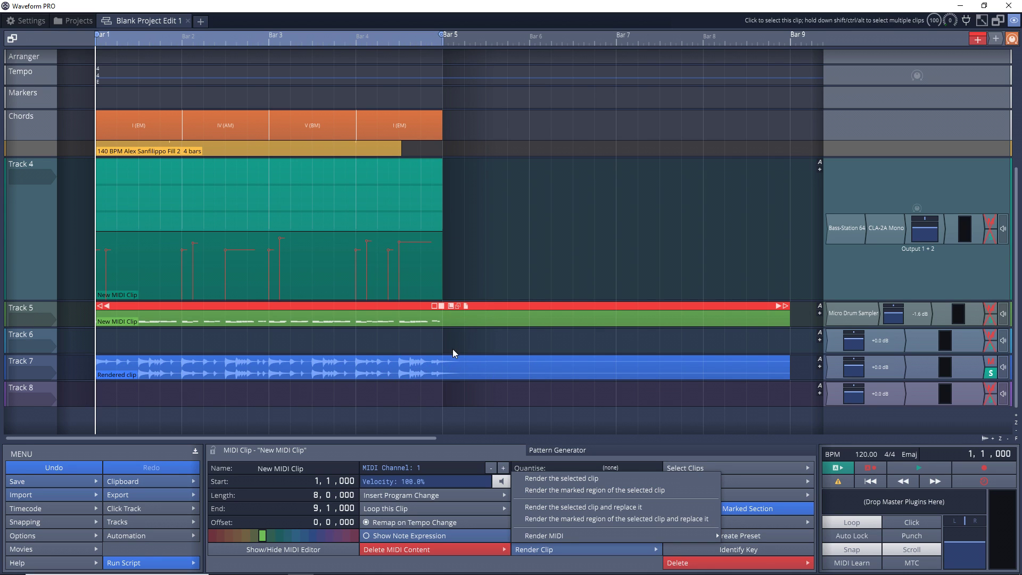
{"action": "left_click_drag", "start_coordinate": [441, 35], "coordinate": [531, 37]}
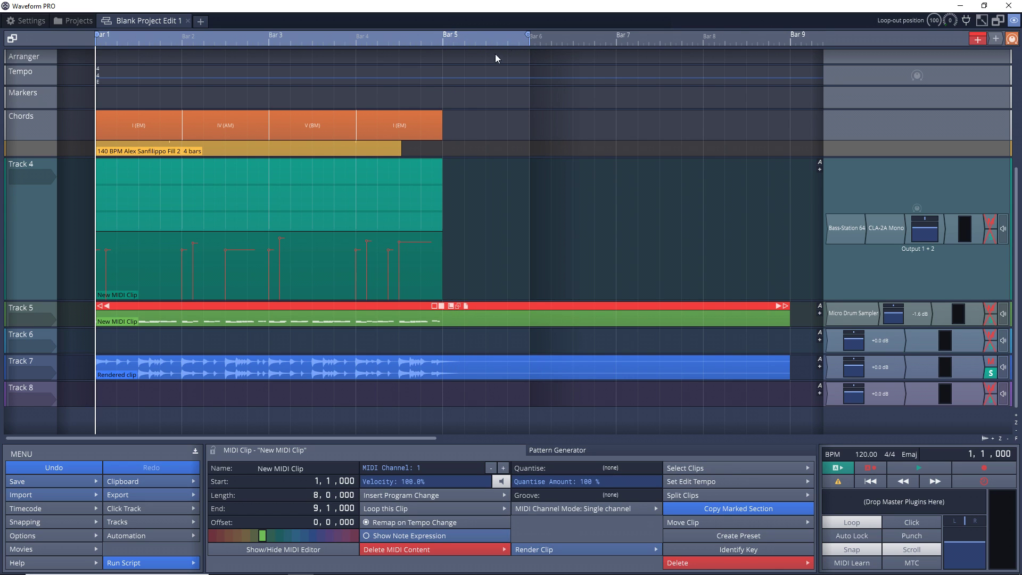
{"action": "key", "text": "ctrl+z"}
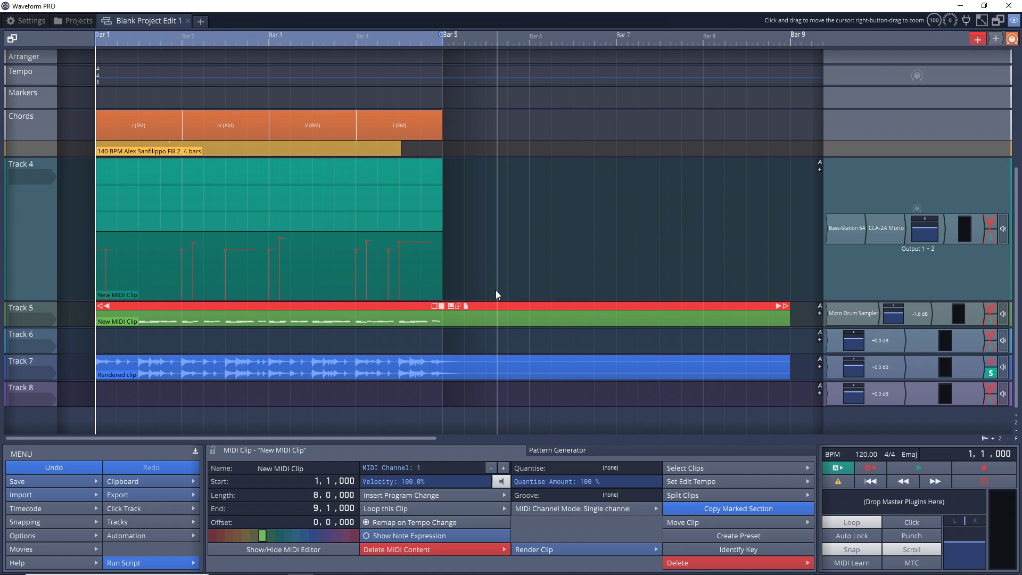
{"action": "left_click_drag", "start_coordinate": [786, 307], "coordinate": [415, 308]}
Copy the four-bar drum clip to bars 5–9, select both clips, and choose 'Render all the selected clips'
{"action": "left_click_drag", "start_coordinate": [319, 307], "coordinate": [660, 322]}
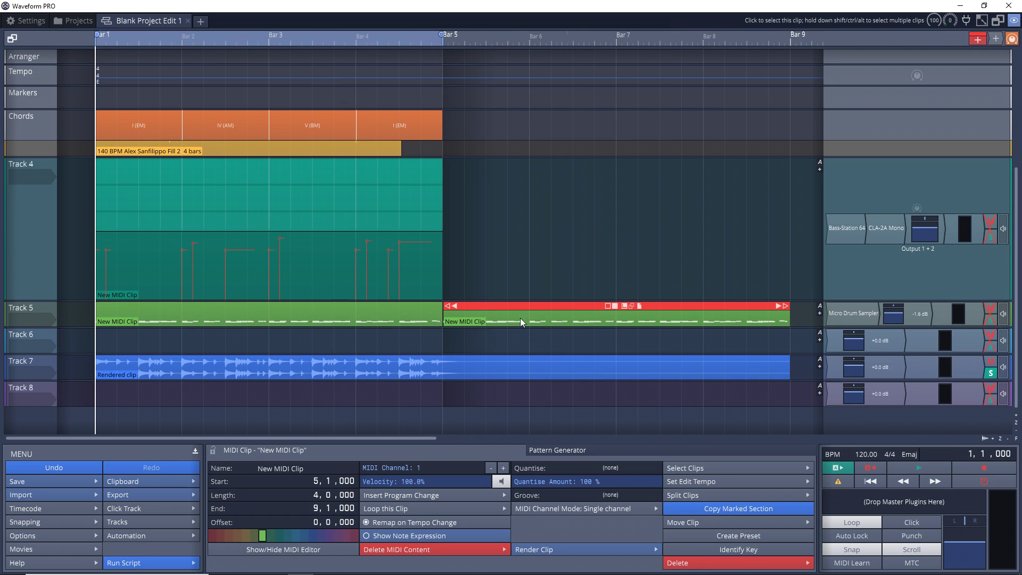
{"action": "left_click", "coordinate": [335, 307]}
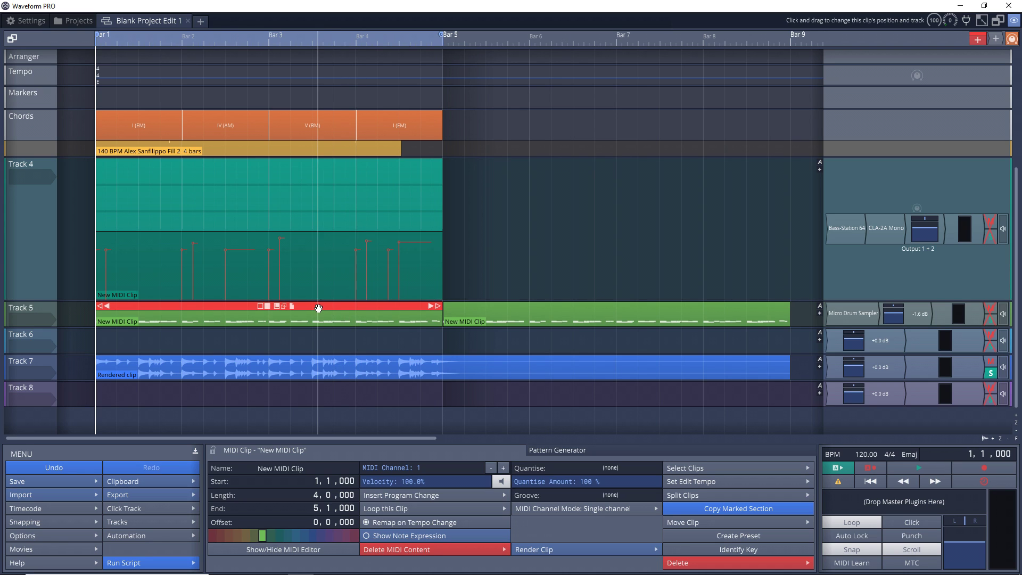
{"action": "left_click", "coordinate": [487, 307], "text": "shift"}
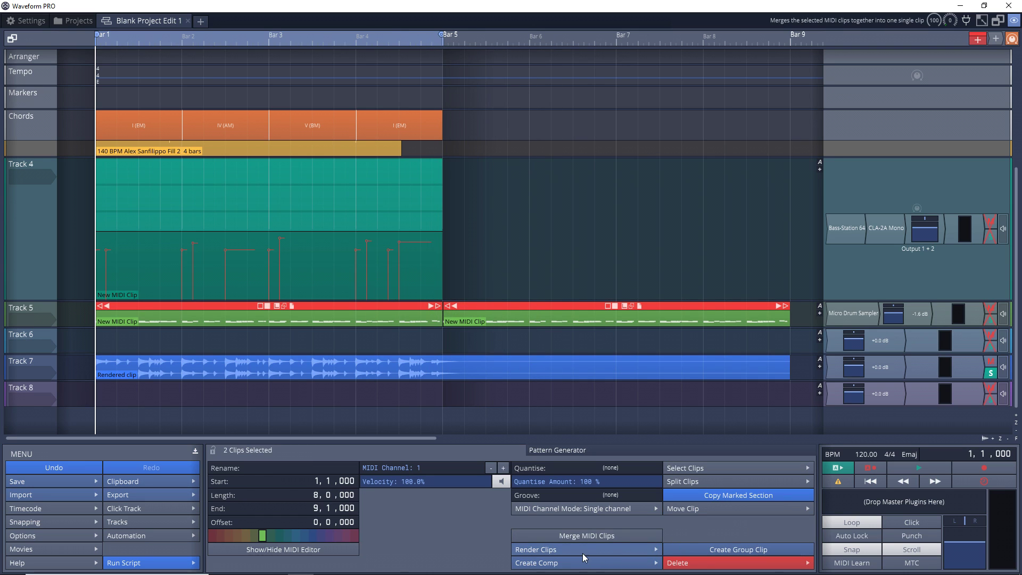
{"action": "left_click", "coordinate": [547, 548]}
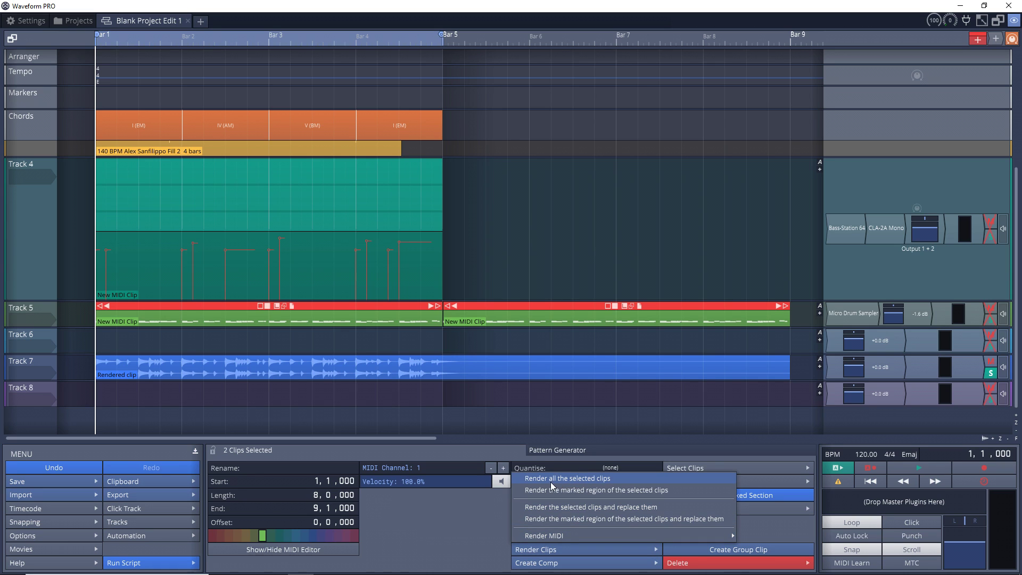
{"action": "left_click", "coordinate": [588, 478]}
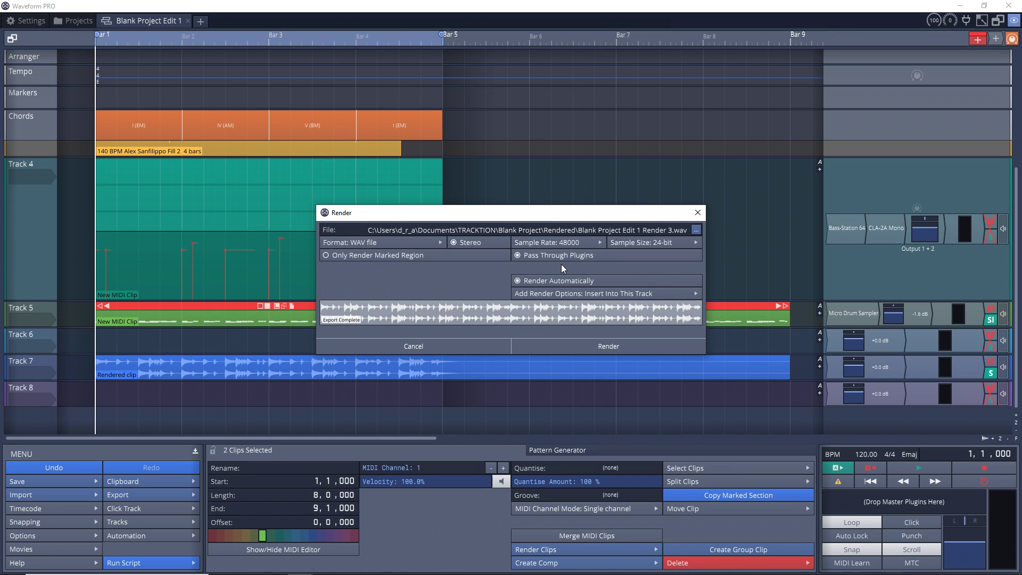
Render both clips as stereo WAV with Pass Through Plugins, placing the audio on Track 6
{"action": "left_click", "coordinate": [589, 348]}
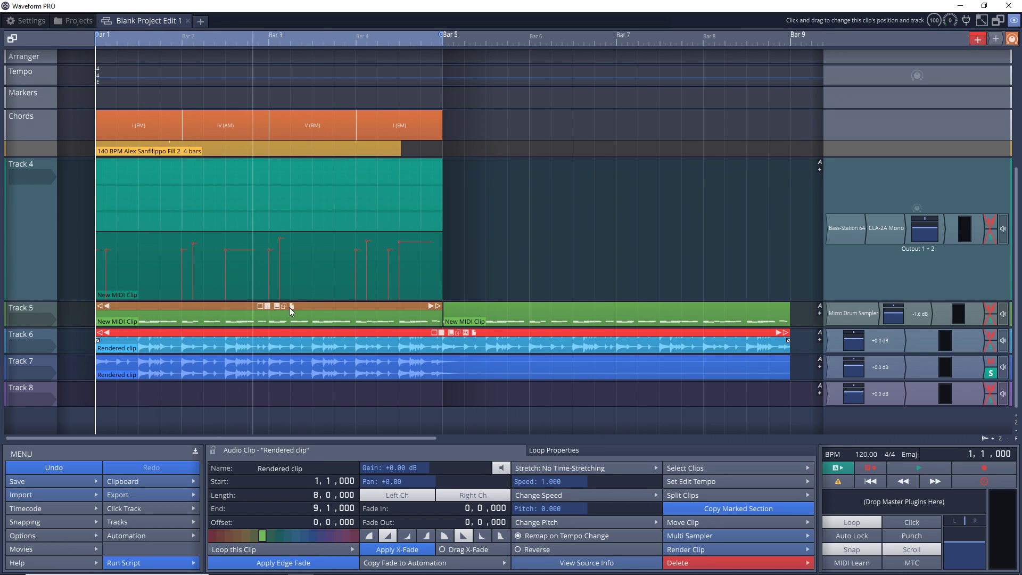
Mute Track 5 with its M button and disable its Micro Drum Sampler plugin
{"action": "left_click", "coordinate": [993, 309]}
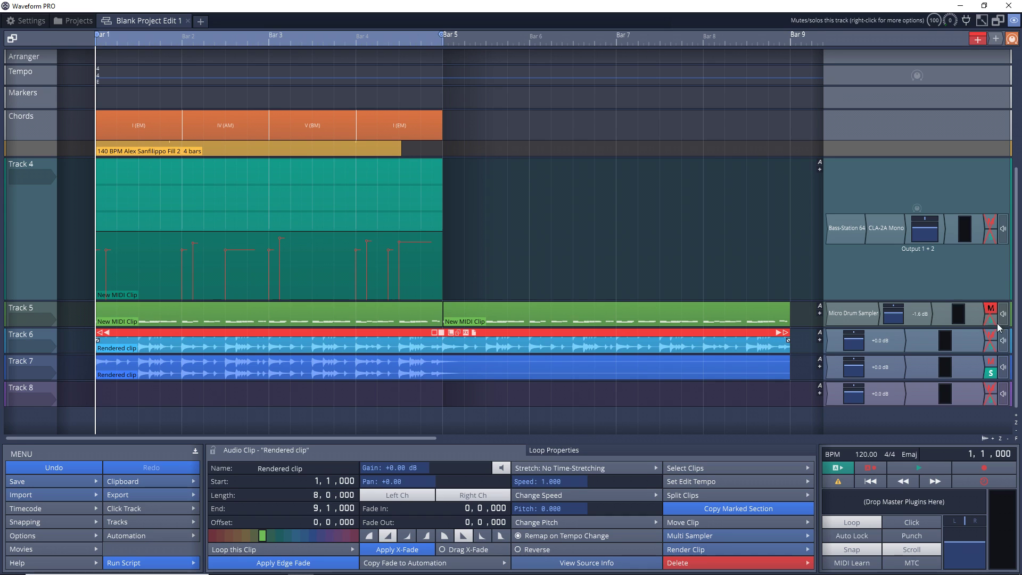
{"action": "right_click", "coordinate": [853, 313]}
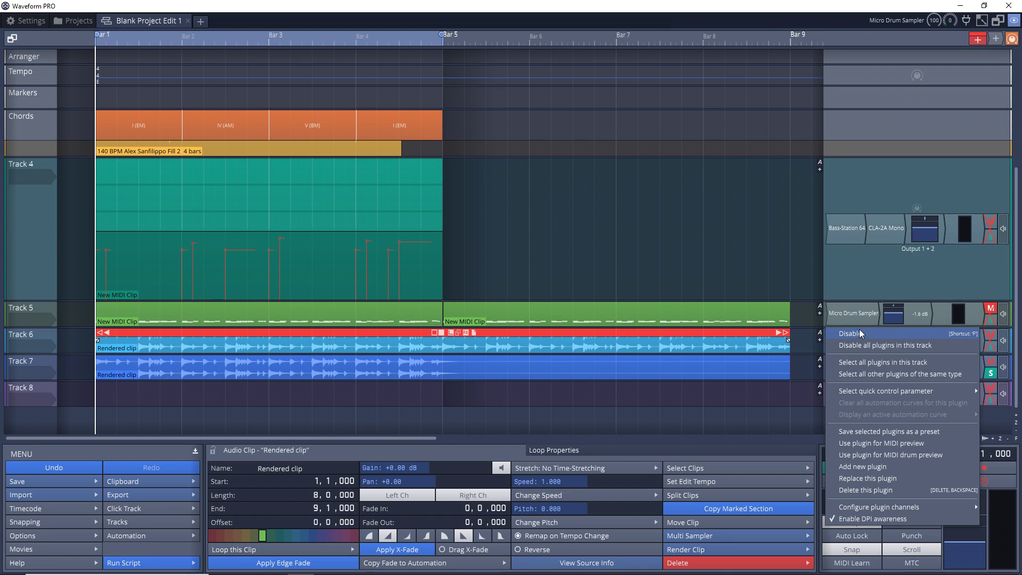
{"action": "left_click", "coordinate": [859, 332]}
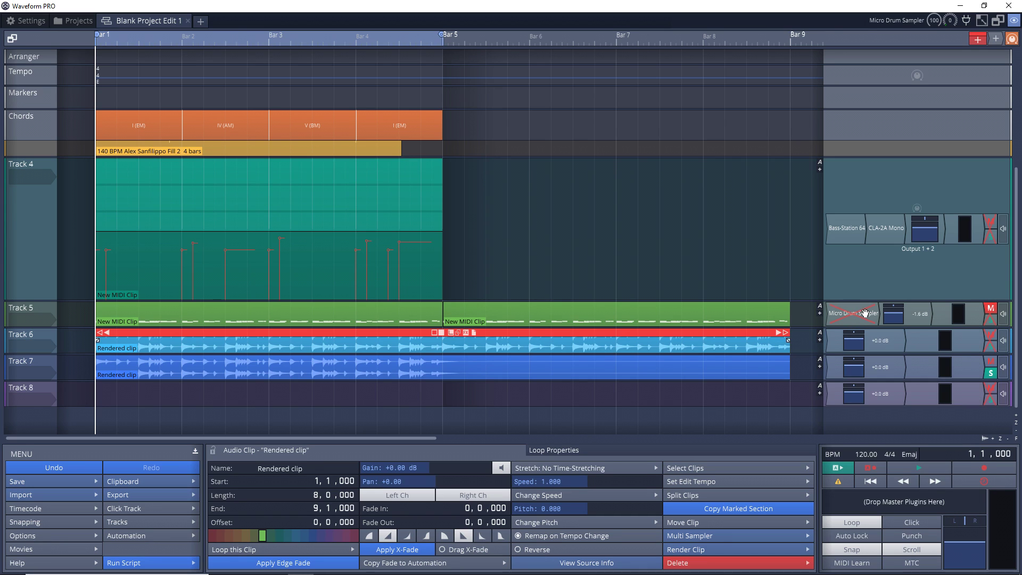